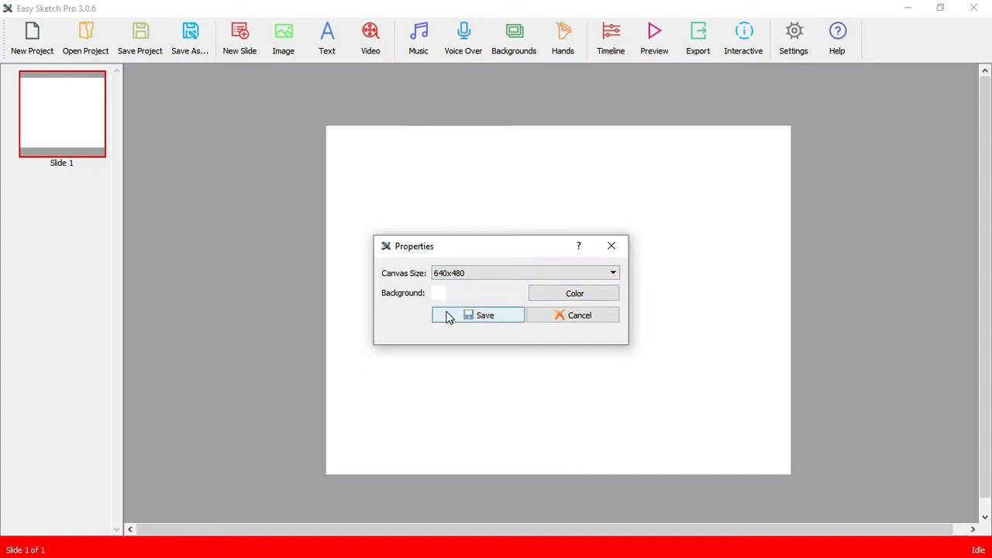
# Step: Set the canvas background colour to black (#000000) and save the properties
pyautogui.click(575, 295)
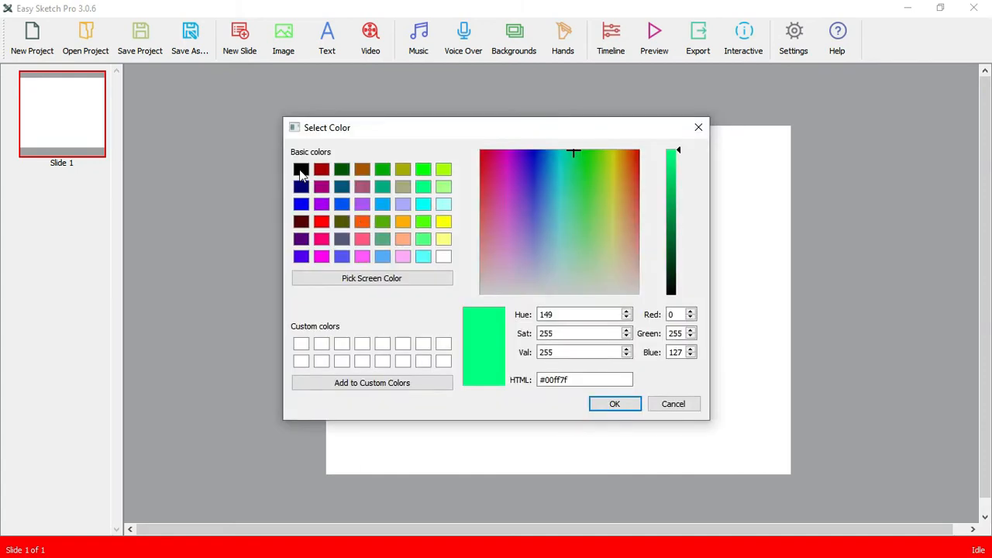
pyautogui.click(301, 170)
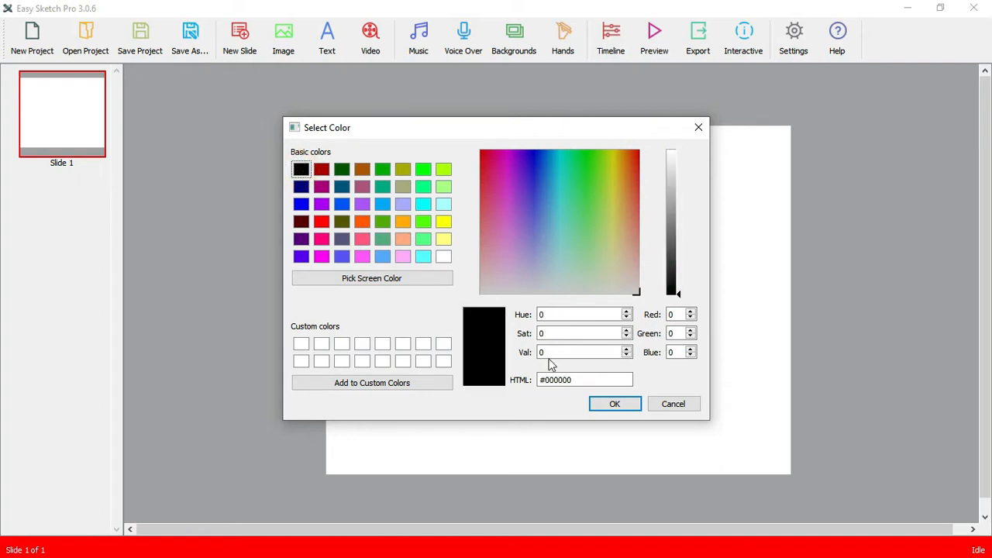
pyautogui.click(615, 406)
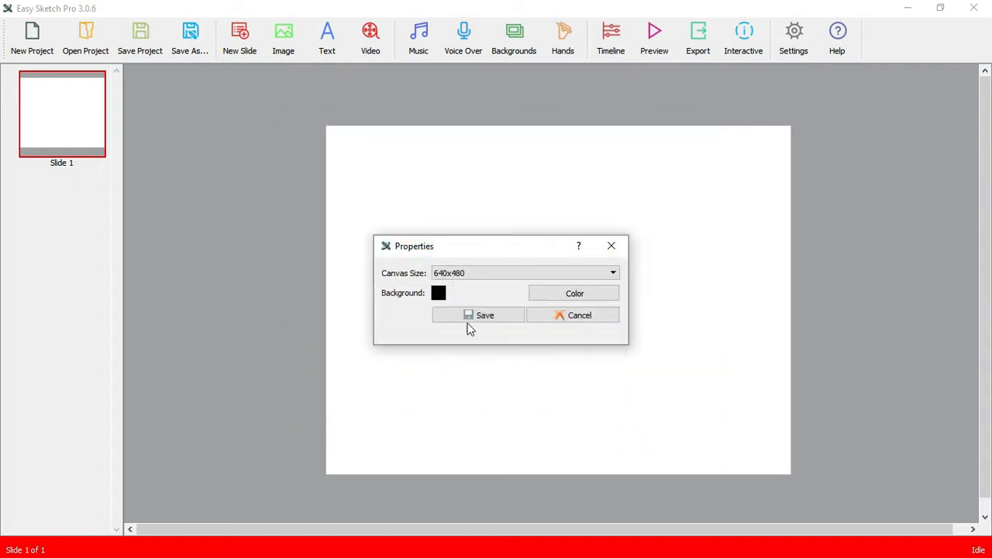
pyautogui.click(485, 316)
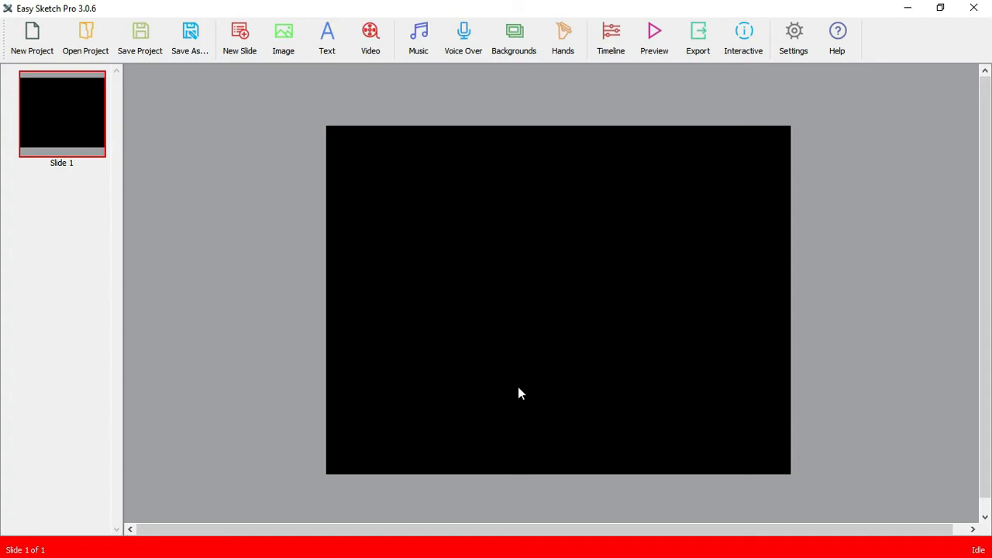
pyautogui.click(285, 44)
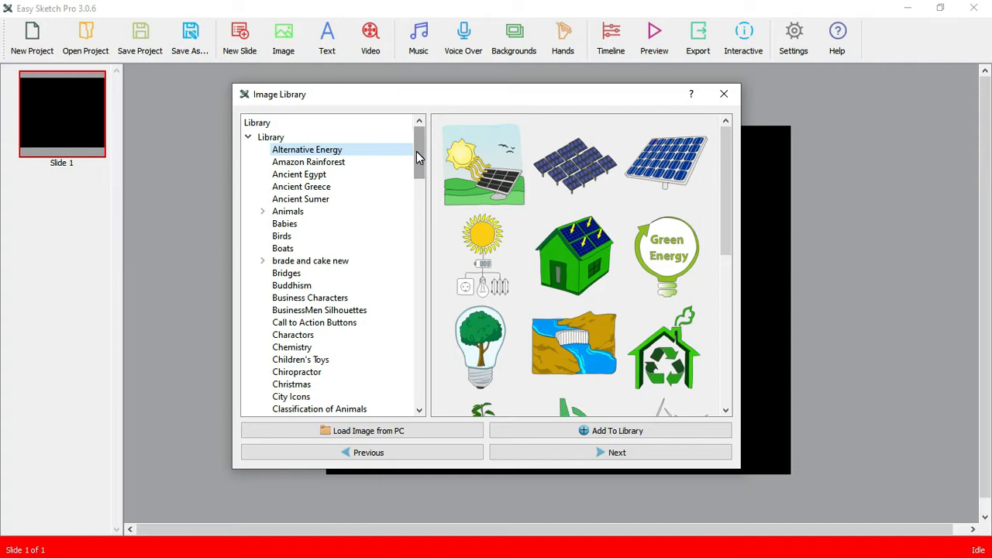
pyautogui.click(362, 437)
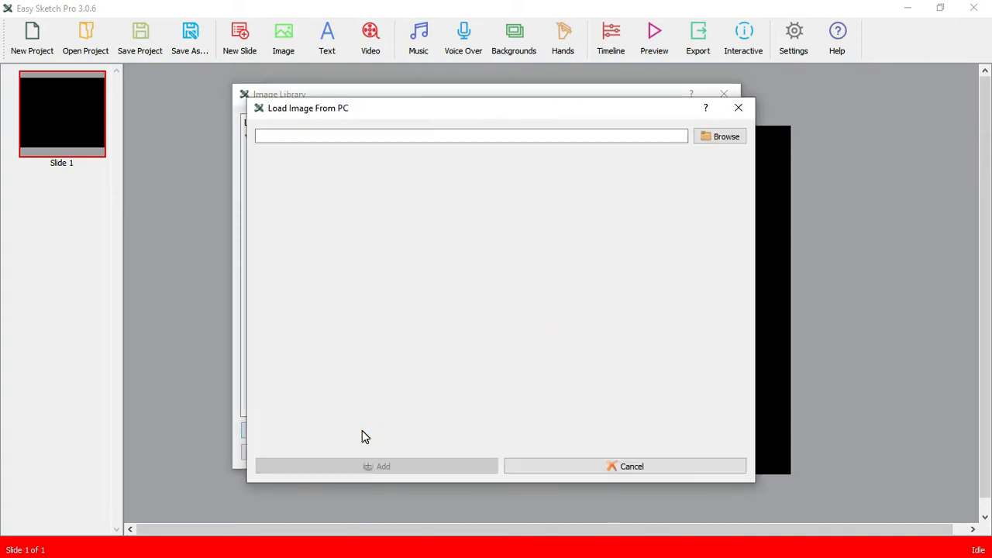
pyautogui.click(725, 144)
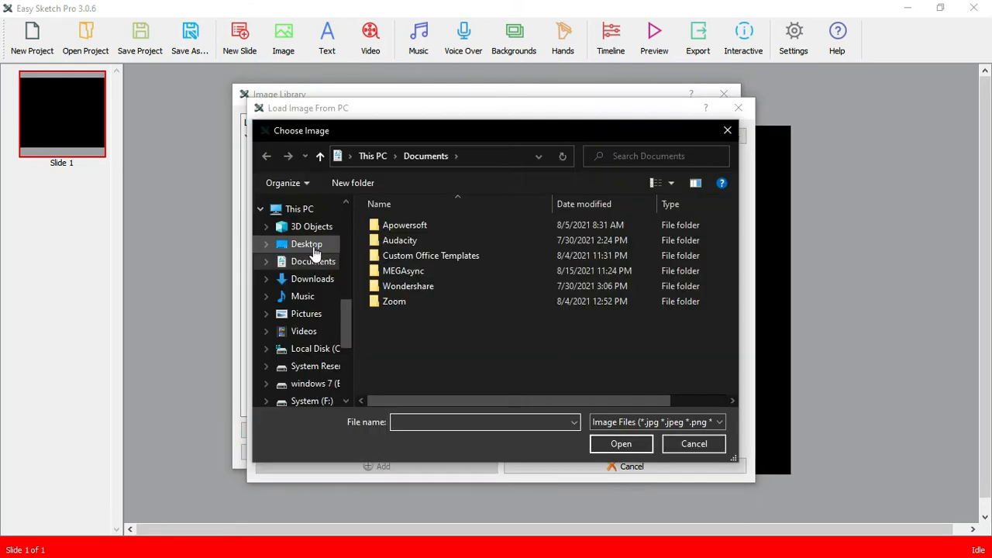
pyautogui.click(314, 250)
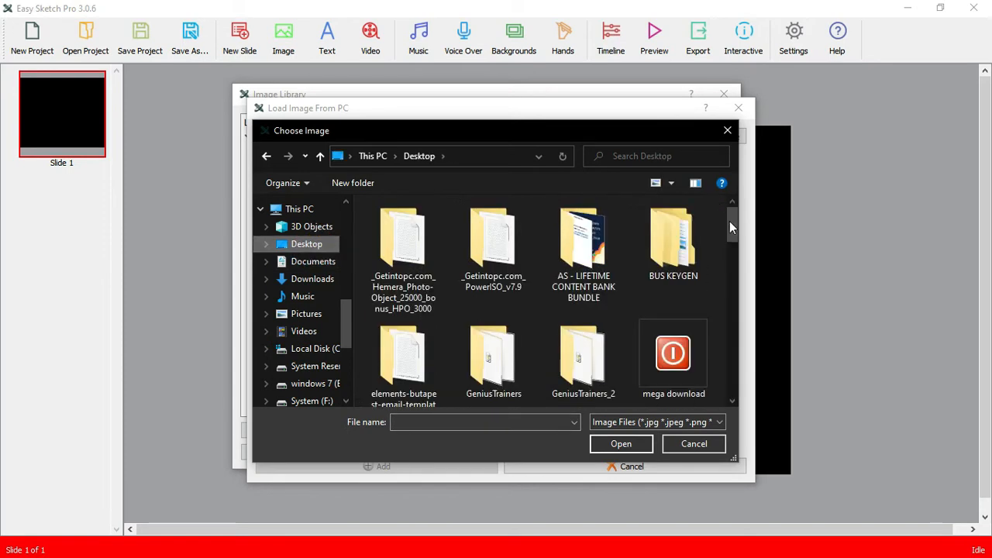
pyautogui.scroll(-5, 734, 228)
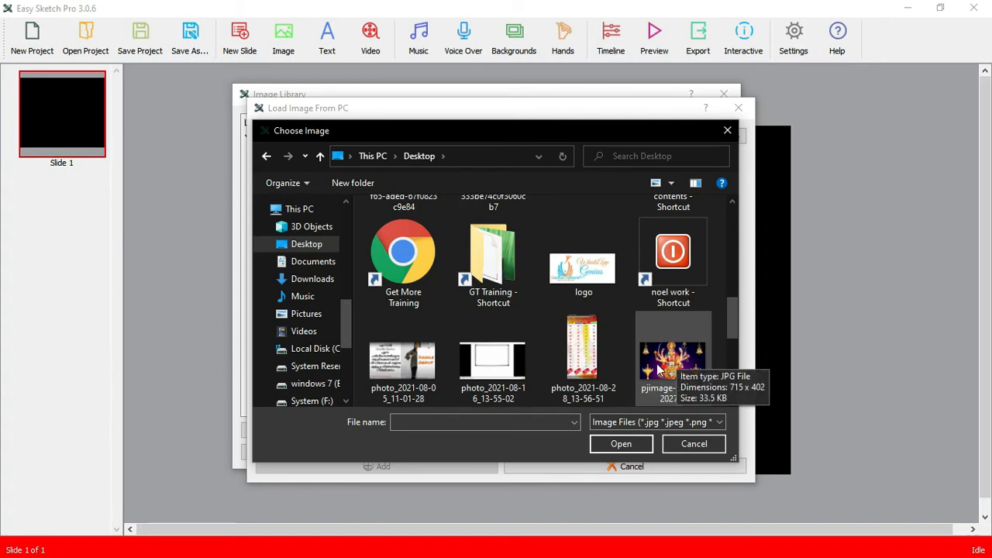
pyautogui.click(673, 360)
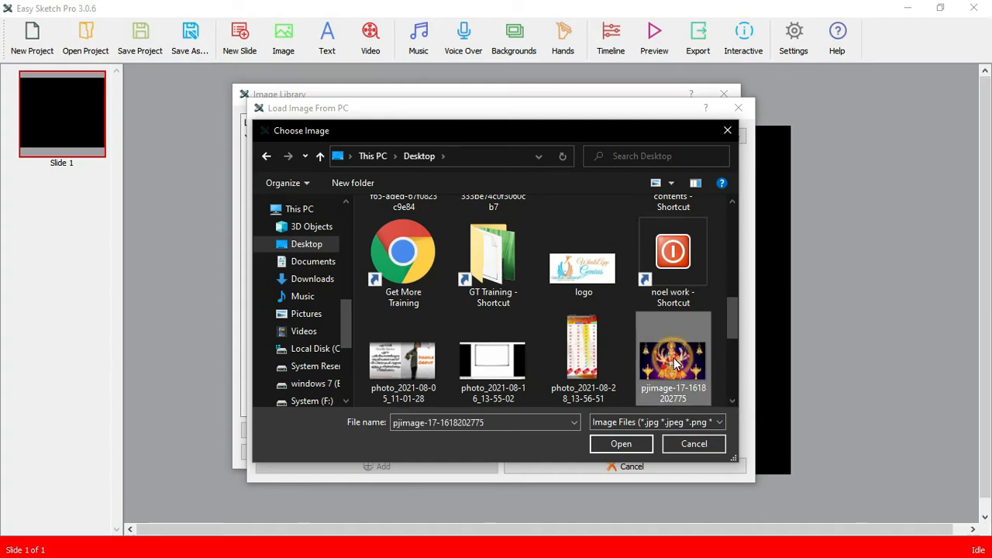
pyautogui.click(617, 444)
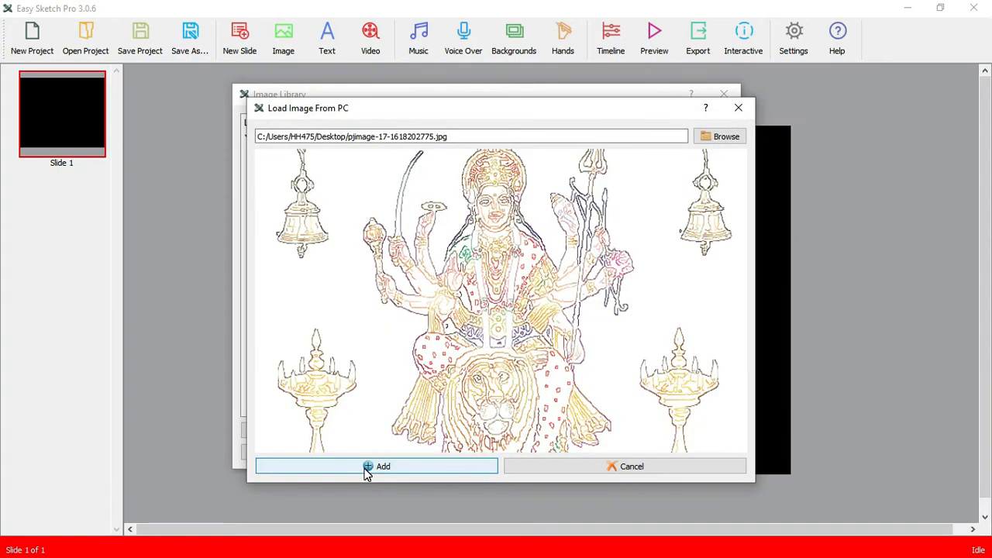
pyautogui.click(365, 467)
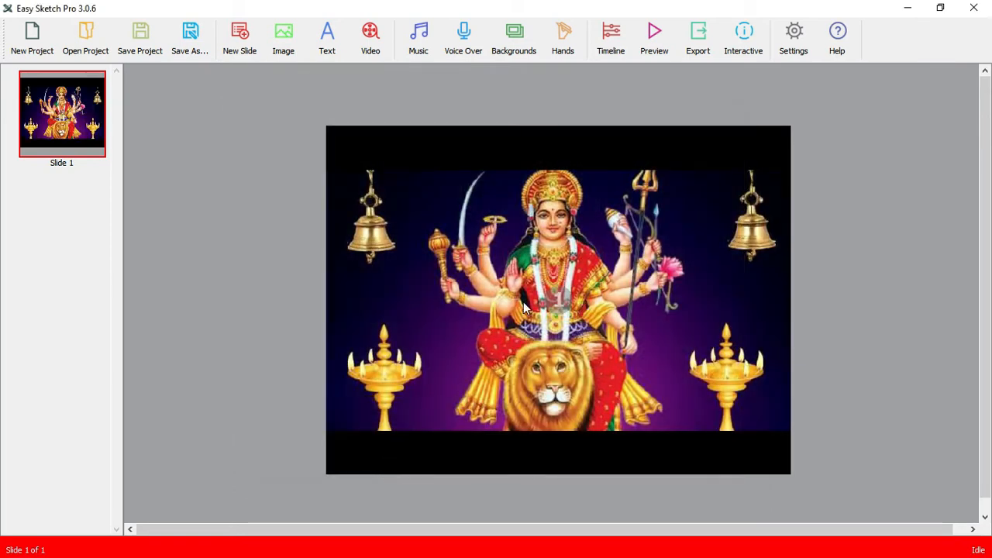
# Step: Set the goddess image's draw timing to 16.20 secs in its properties and save
pyautogui.click(524, 307)
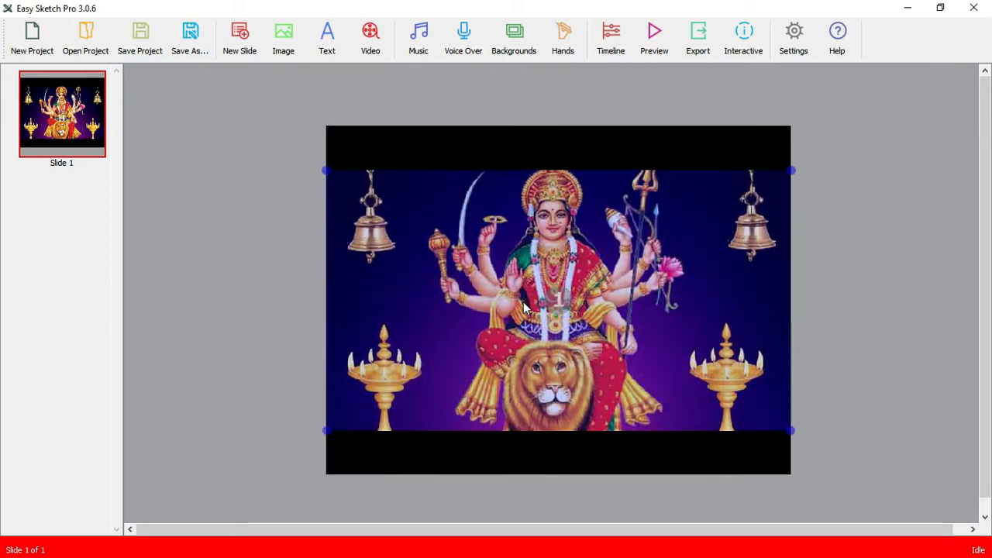
pyautogui.moveTo(524, 308); pyautogui.dragTo(556, 307)
pyautogui.rightClick(579, 310)
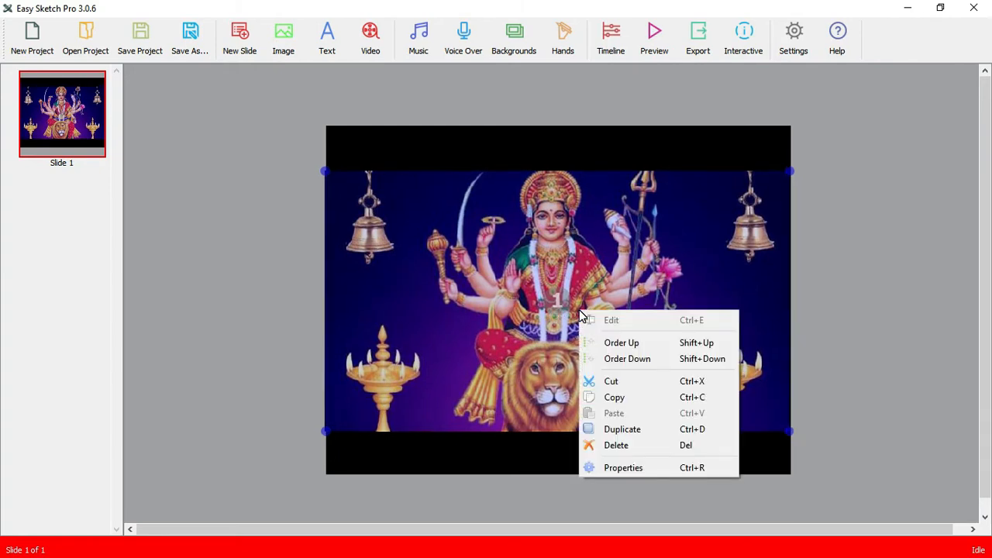
pyautogui.click(620, 467)
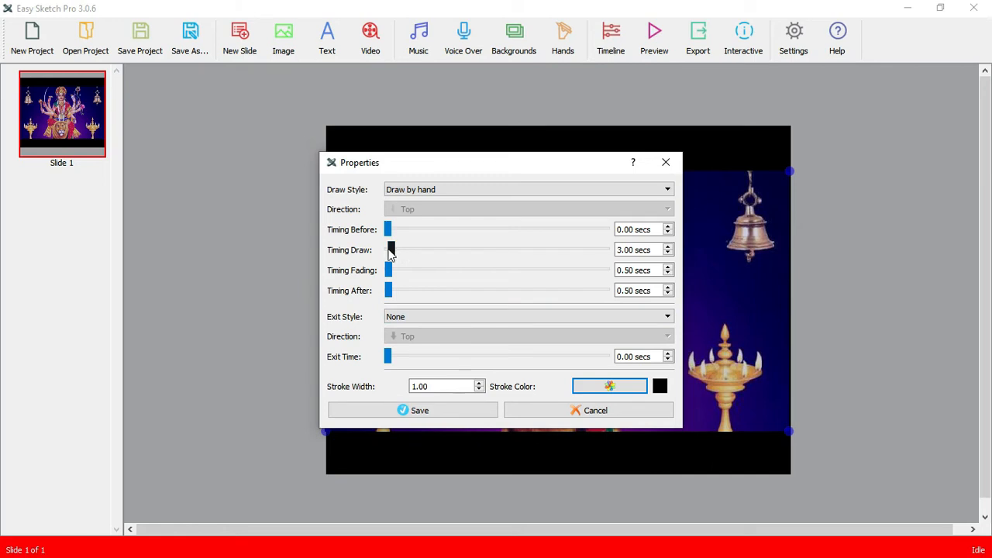
pyautogui.moveTo(394, 257); pyautogui.dragTo(411, 261)
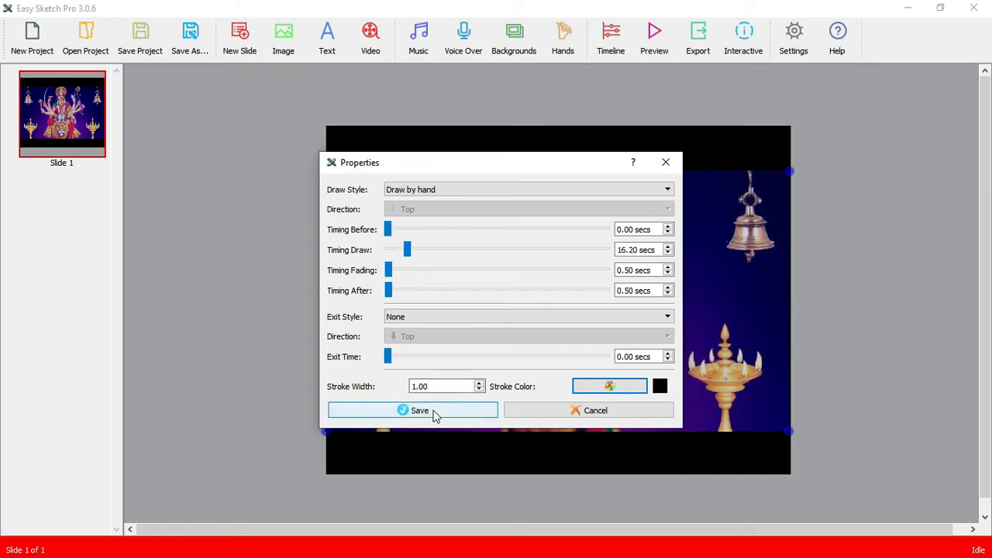
pyautogui.click(434, 412)
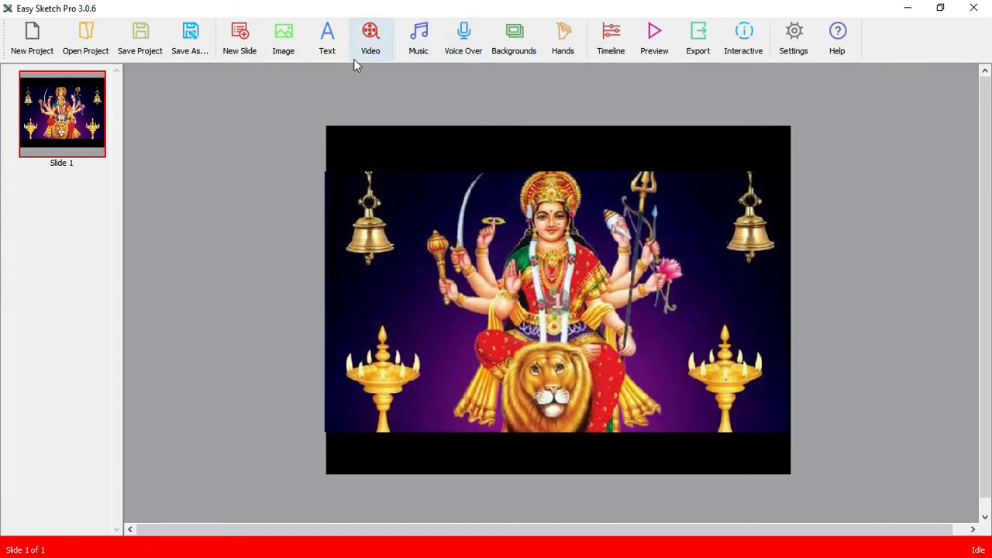
# Step: Create a new text object reading "Wish You"
pyautogui.click(329, 38)
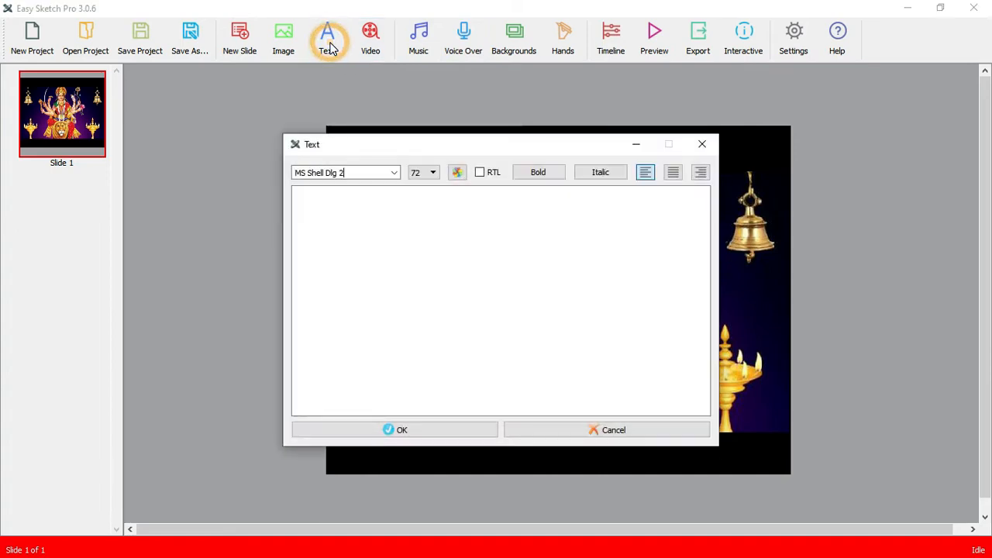
pyautogui.click(363, 214)
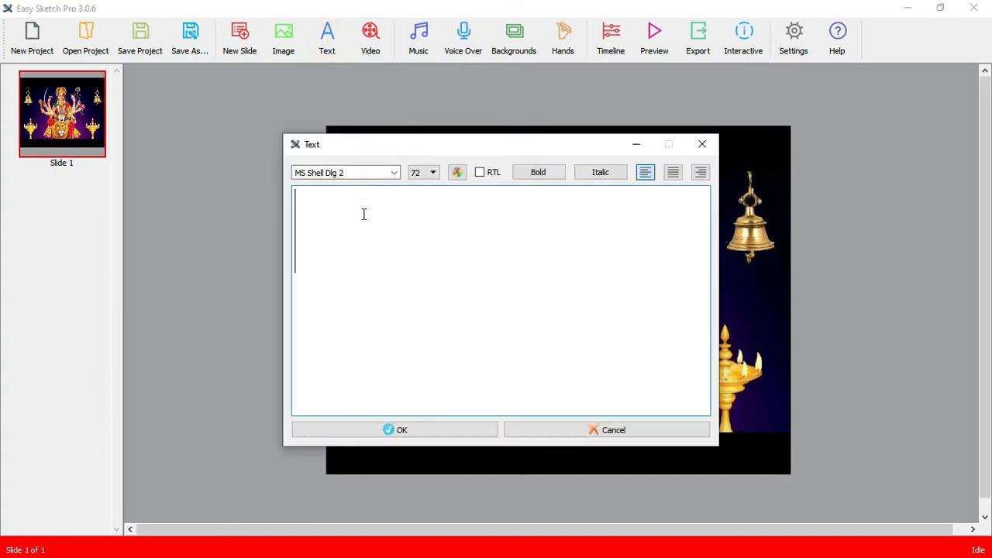
pyautogui.write('Wish ')
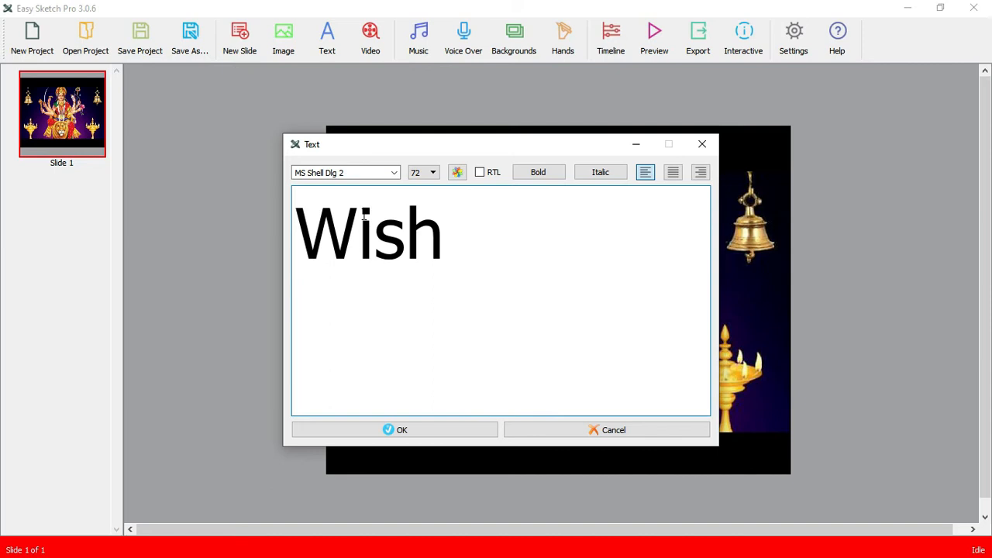
pyautogui.write('You')
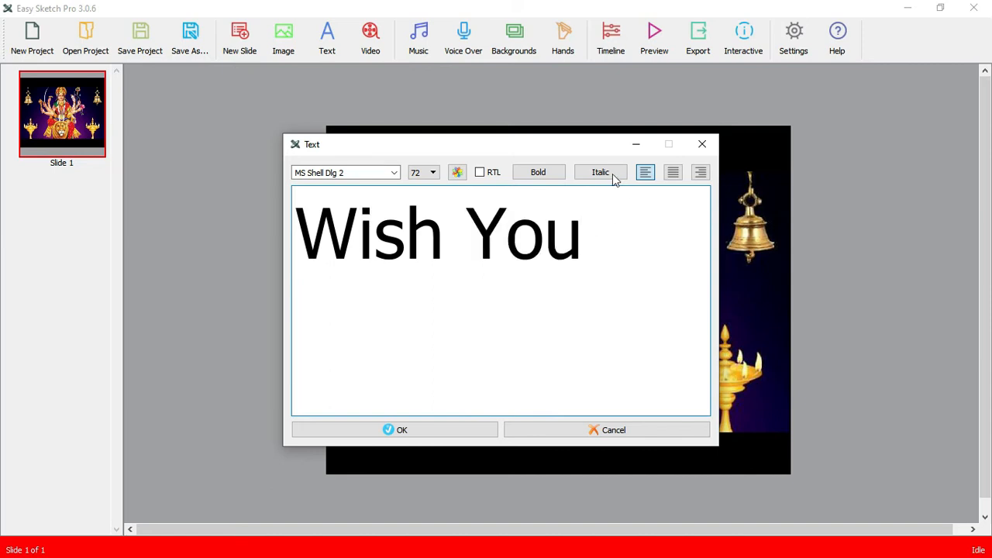
pyautogui.click(592, 145)
# Step: Format all of the "Wish You" text in white (#ffffff) Monotype Corsiva and add it to the slide
pyautogui.tripleClick(355, 237)
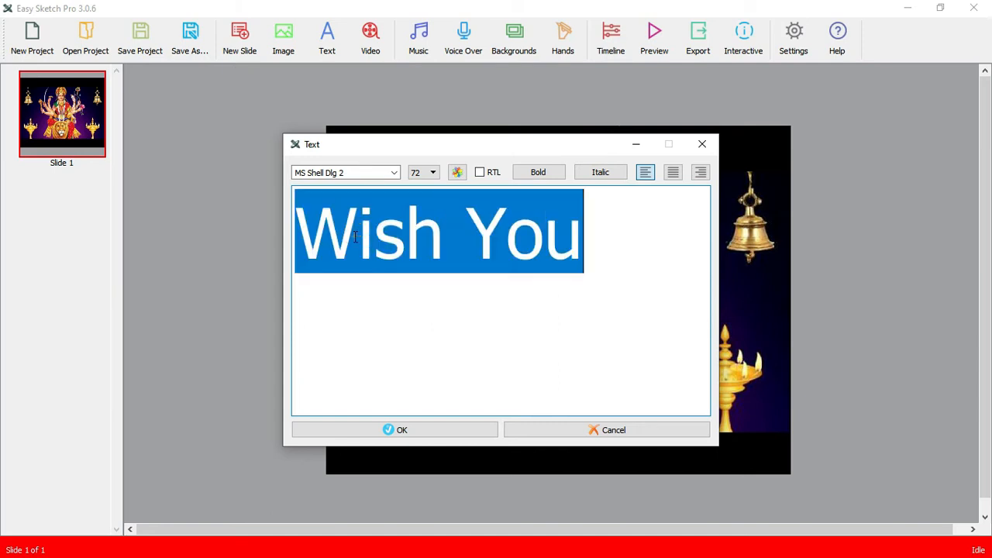
pyautogui.doubleClick(355, 237)
pyautogui.tripleClick(355, 237)
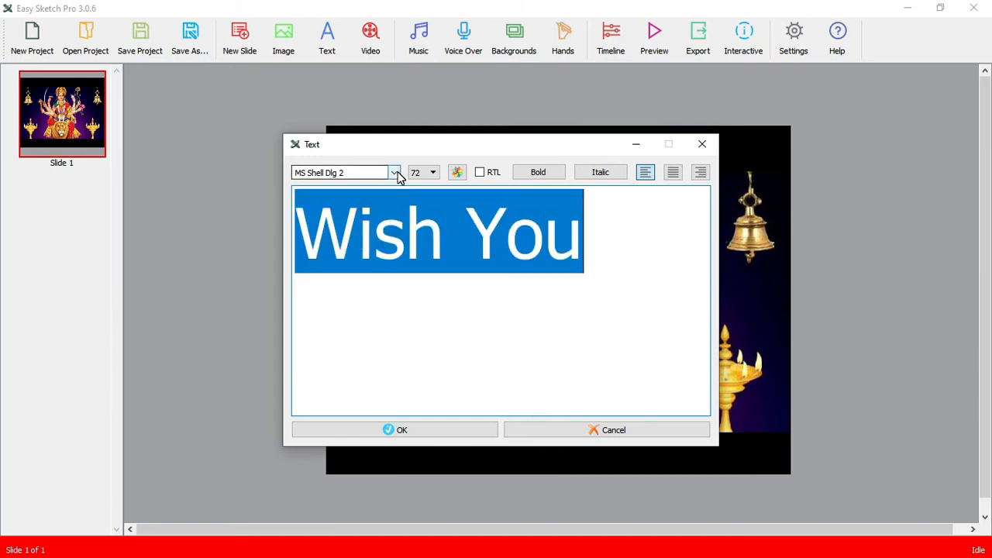
pyautogui.click(457, 173)
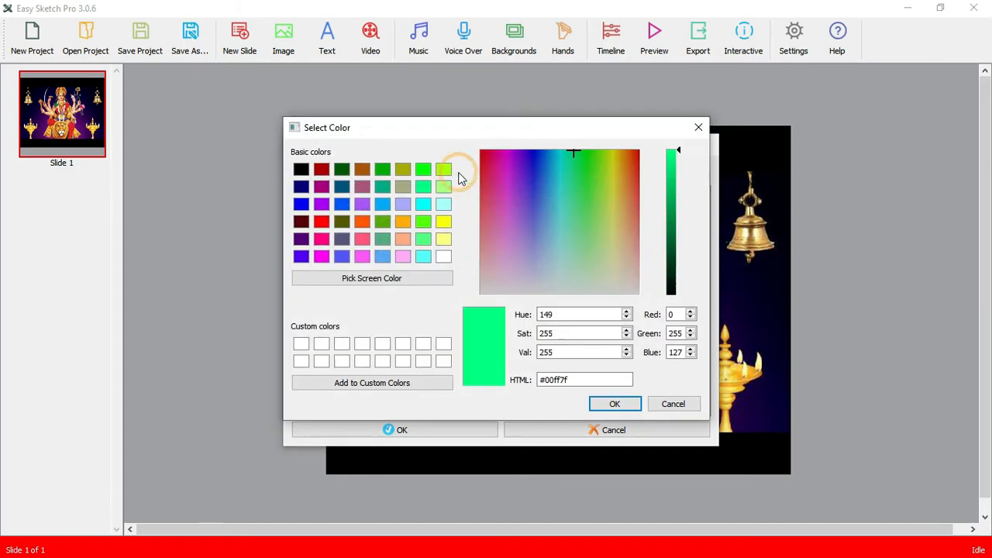
pyautogui.click(443, 256)
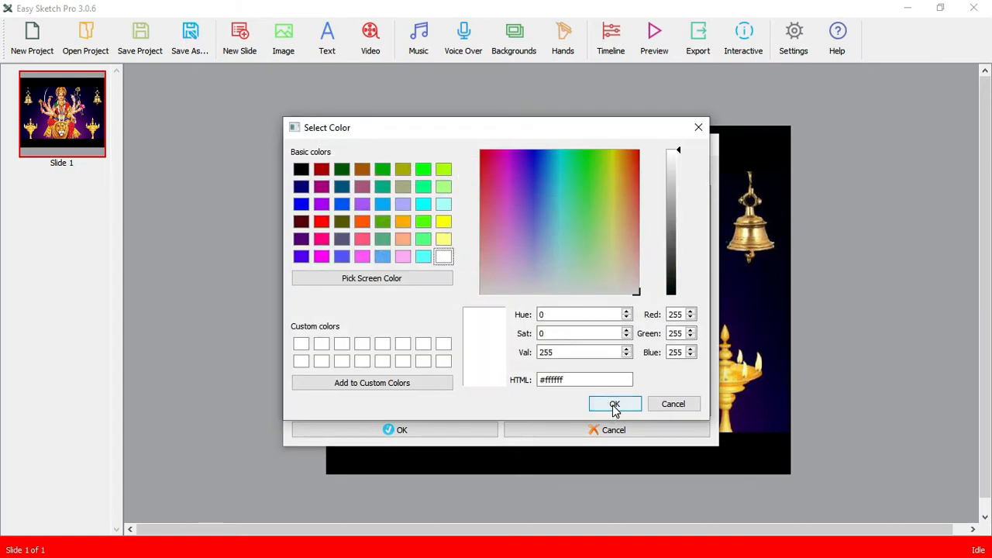
pyautogui.click(612, 406)
pyautogui.click(395, 174)
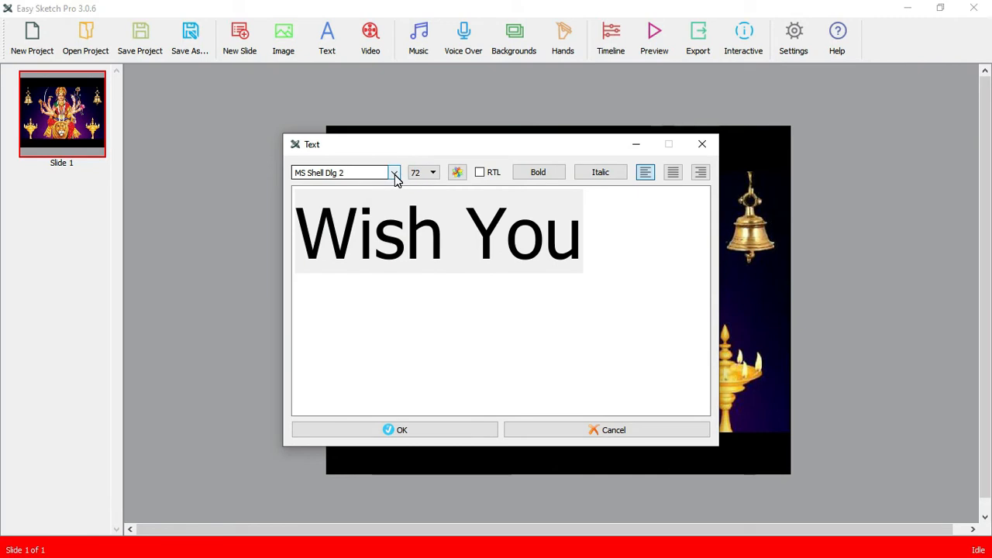
pyautogui.press('Return')
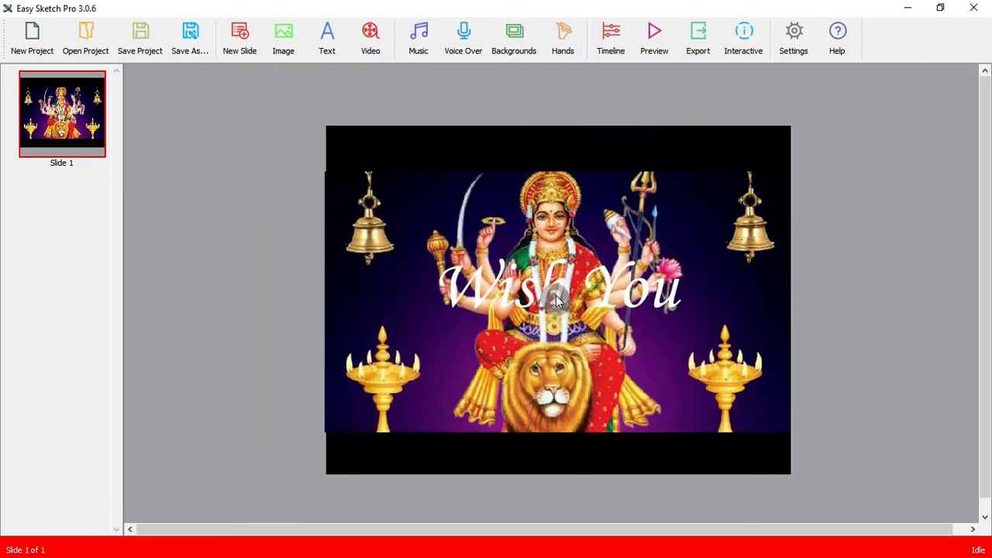
# Step: Shrink the "Wish You" text slightly and place it in the black band above the picture
pyautogui.moveTo(556, 295); pyautogui.dragTo(604, 150)
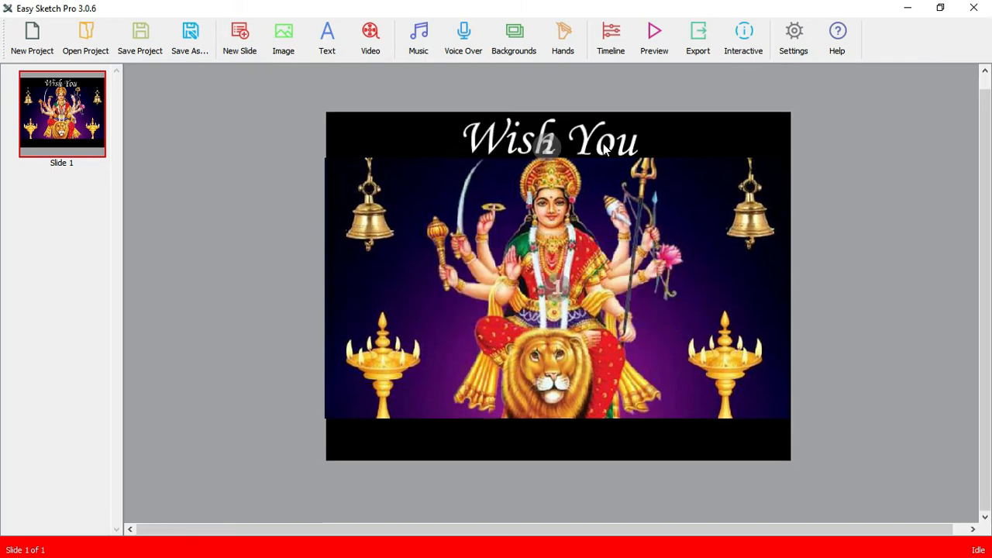
pyautogui.click(605, 149)
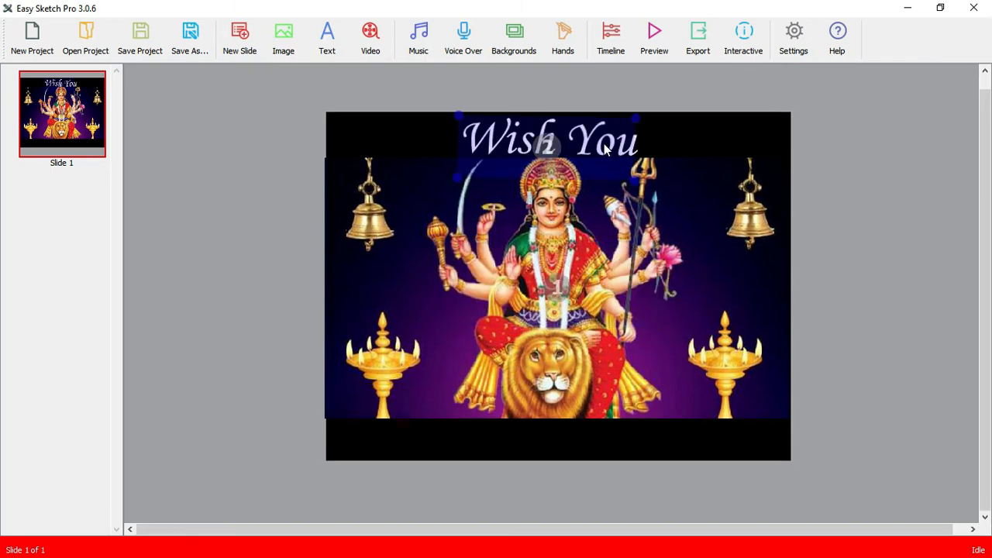
pyautogui.click(881, 217)
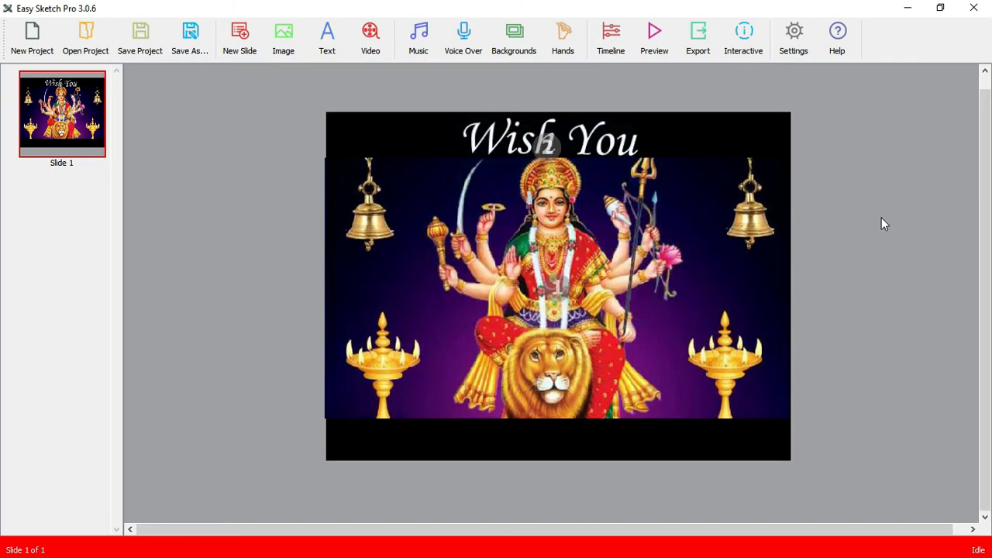
# Step: Duplicate the "Wish You" text and place the copy in the black band below the picture
pyautogui.rightClick(582, 148)
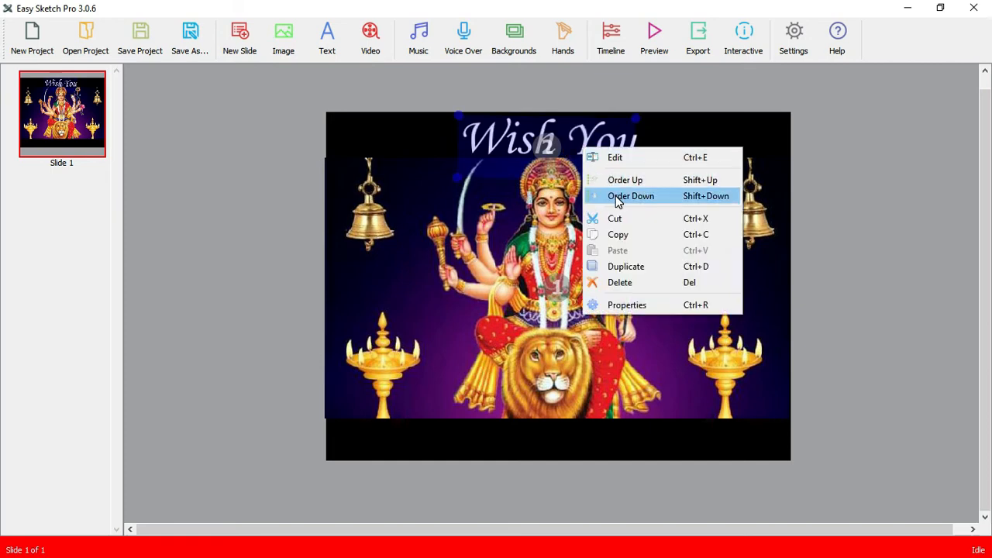
pyautogui.click(643, 271)
pyautogui.click(643, 271)
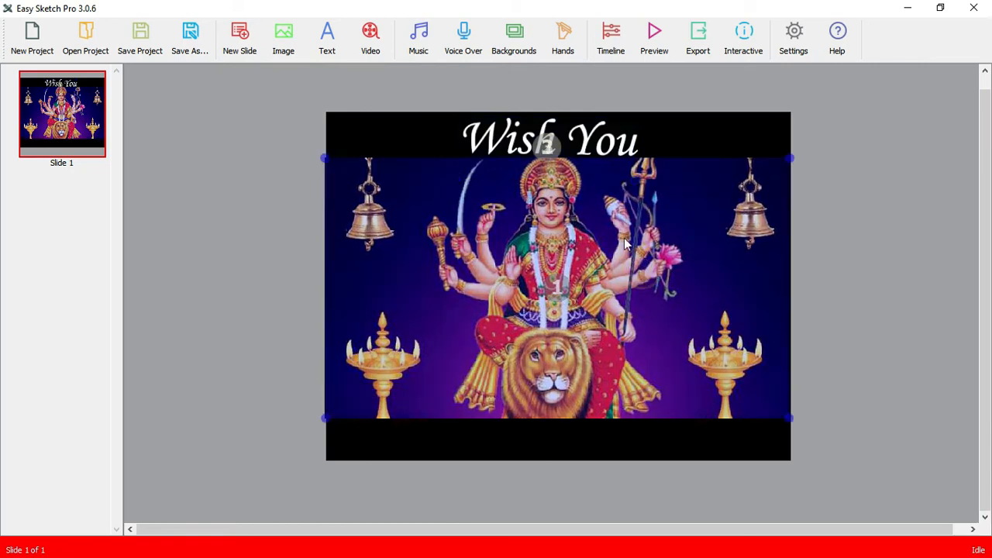
# Step: Rewrite the lower "Wish You" copy as "A Happy Navarathri" and set its font size to 28
pyautogui.rightClick(533, 420)
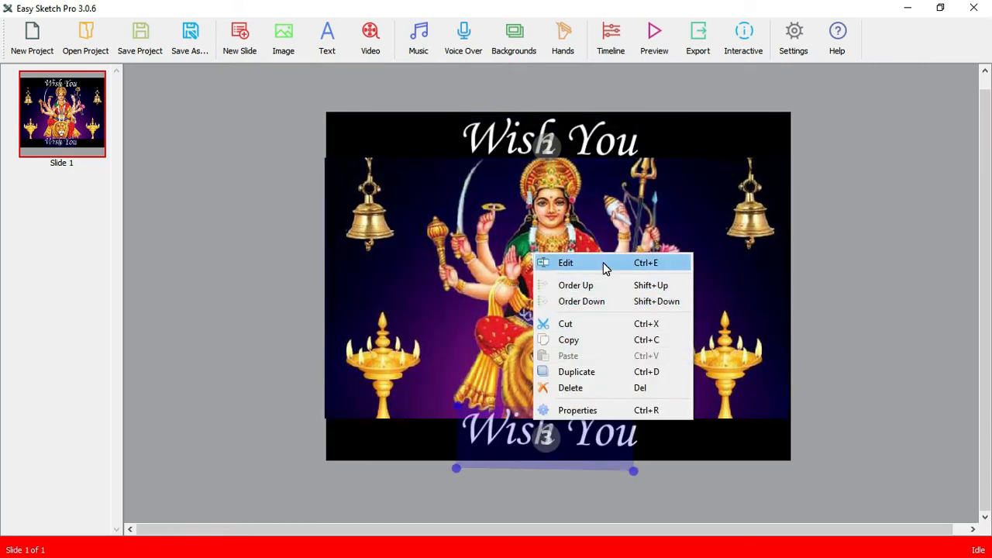
pyautogui.click(605, 267)
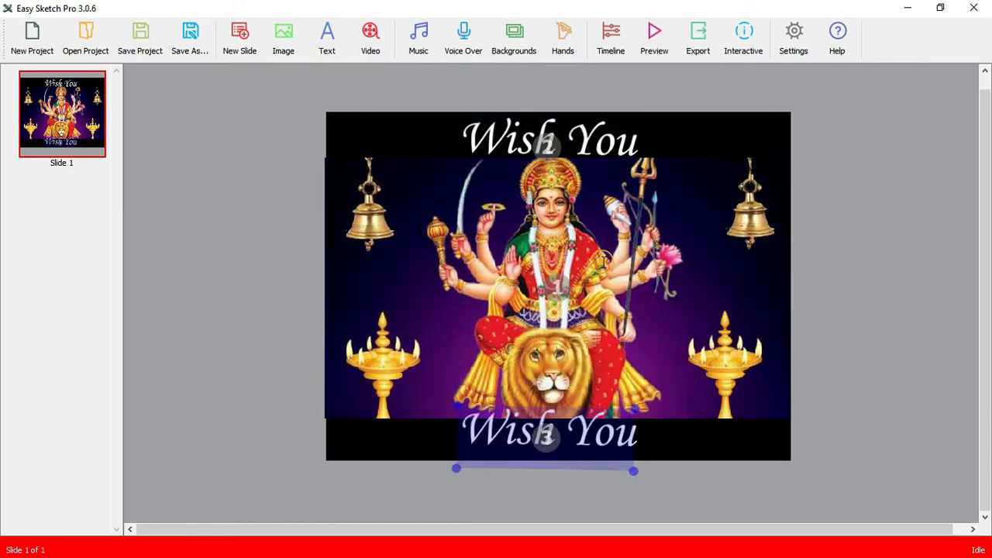
pyautogui.write('A Happy navarathri')
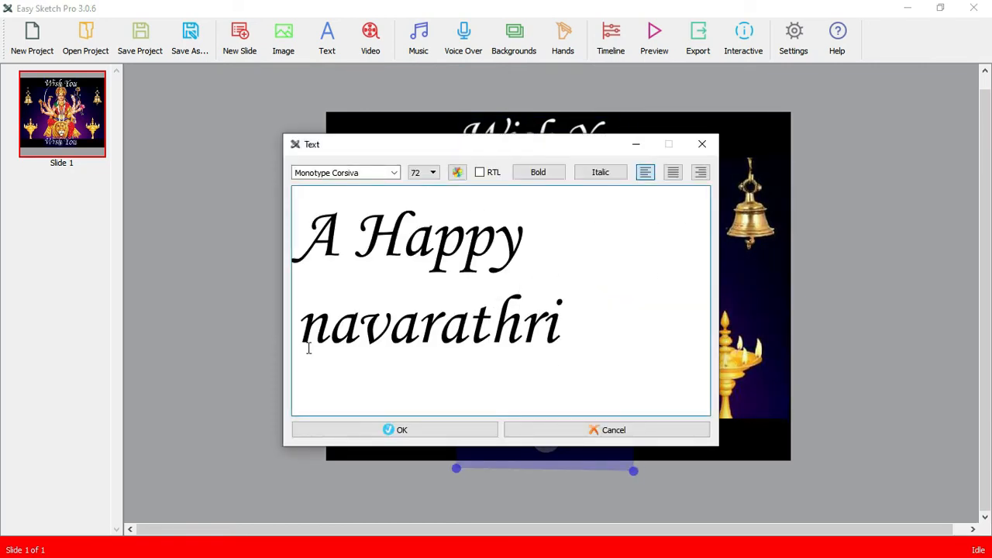
pyautogui.moveTo(302, 341); pyautogui.dragTo(346, 341)
pyautogui.write('N')
pyautogui.click(431, 172)
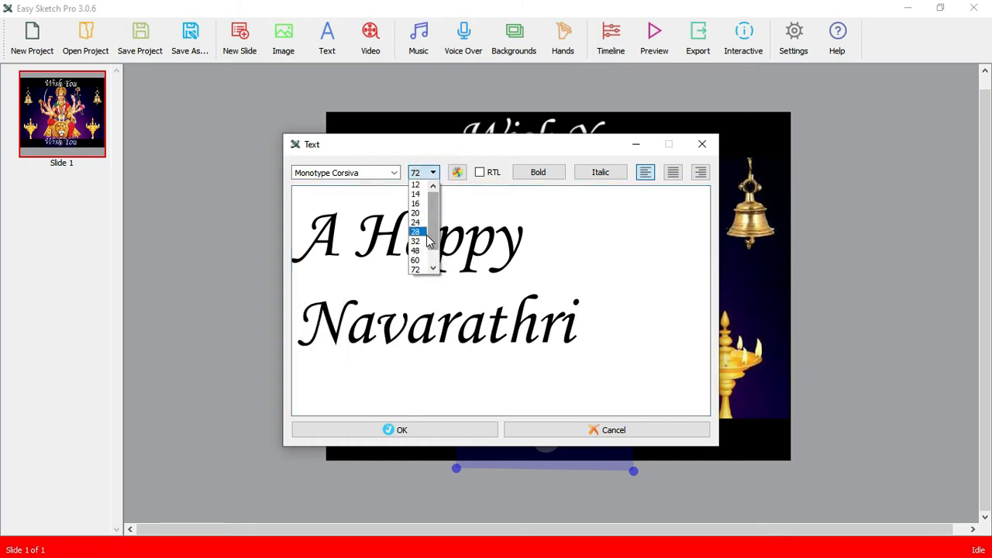
pyautogui.click(425, 233)
# Step: Colour the whole "A Happy Navarathri" text yellow (#ffff00), then slightly enlarge and reposition it in the black band below the picture
pyautogui.moveTo(509, 206); pyautogui.dragTo(275, 201)
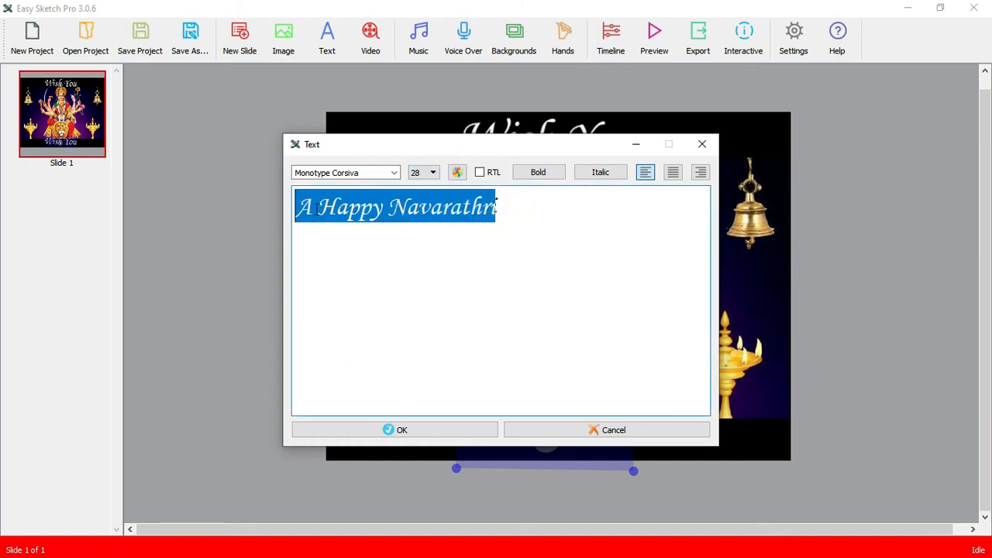
pyautogui.click(511, 205)
pyautogui.moveTo(514, 204); pyautogui.dragTo(294, 206)
pyautogui.click(298, 206)
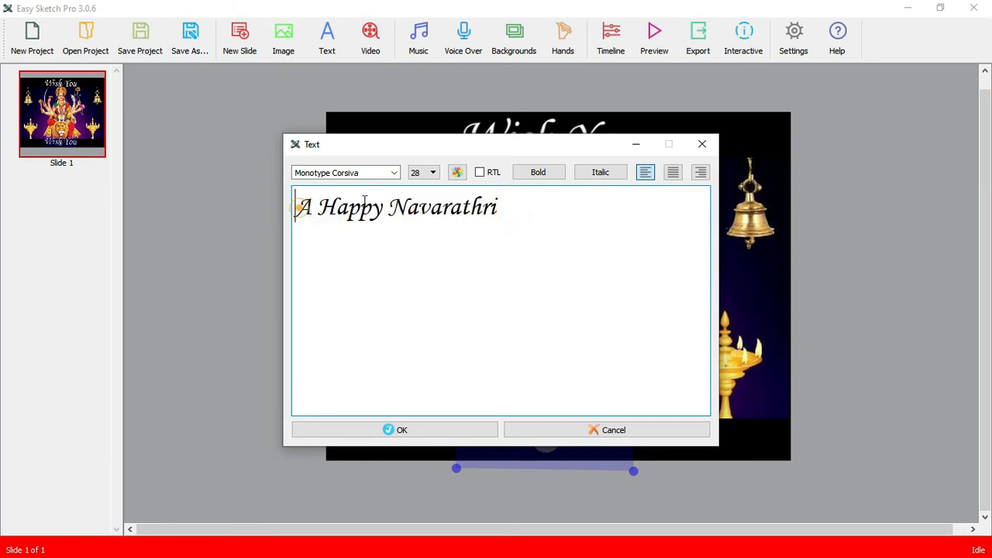
pyautogui.click(457, 174)
pyautogui.click(443, 221)
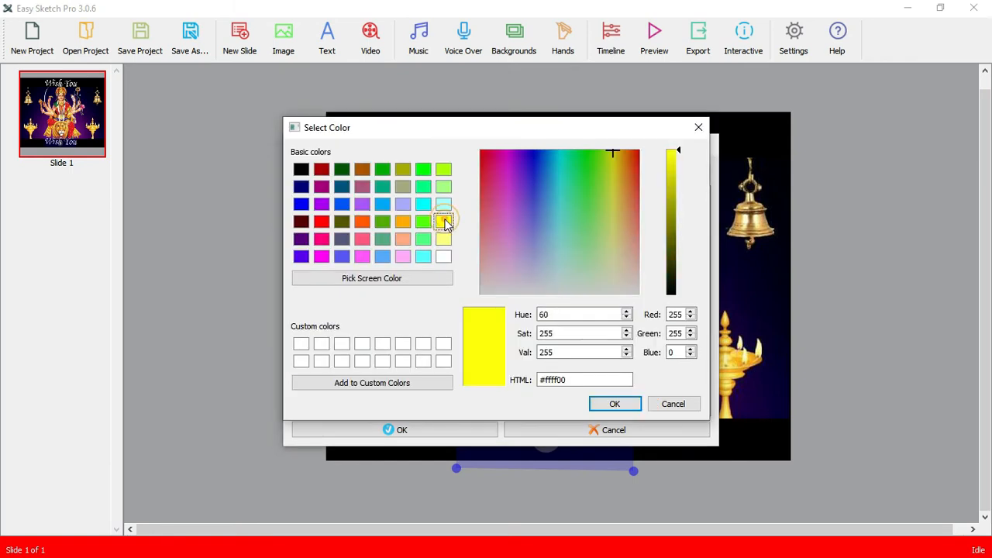
pyautogui.click(624, 410)
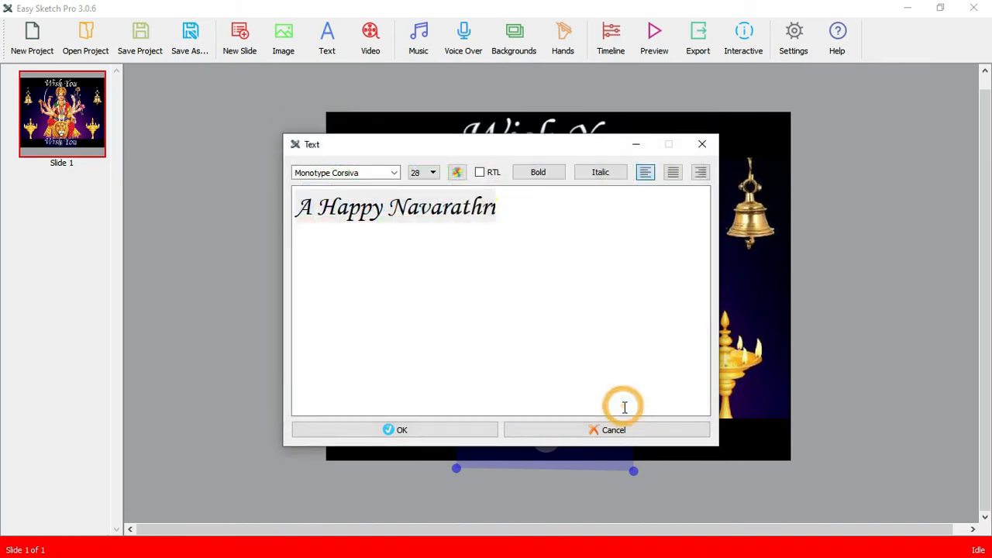
pyautogui.click(398, 431)
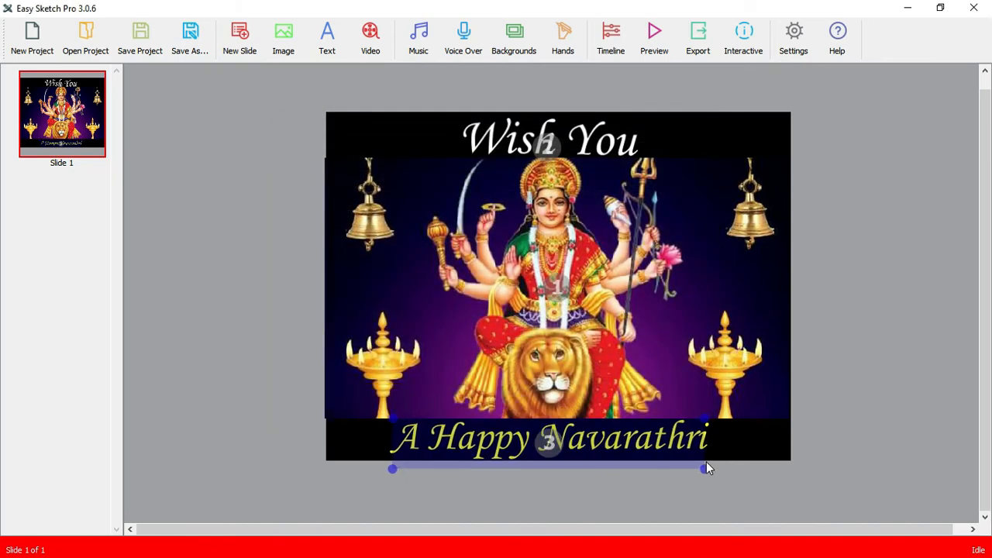
pyautogui.moveTo(706, 462); pyautogui.dragTo(713, 468)
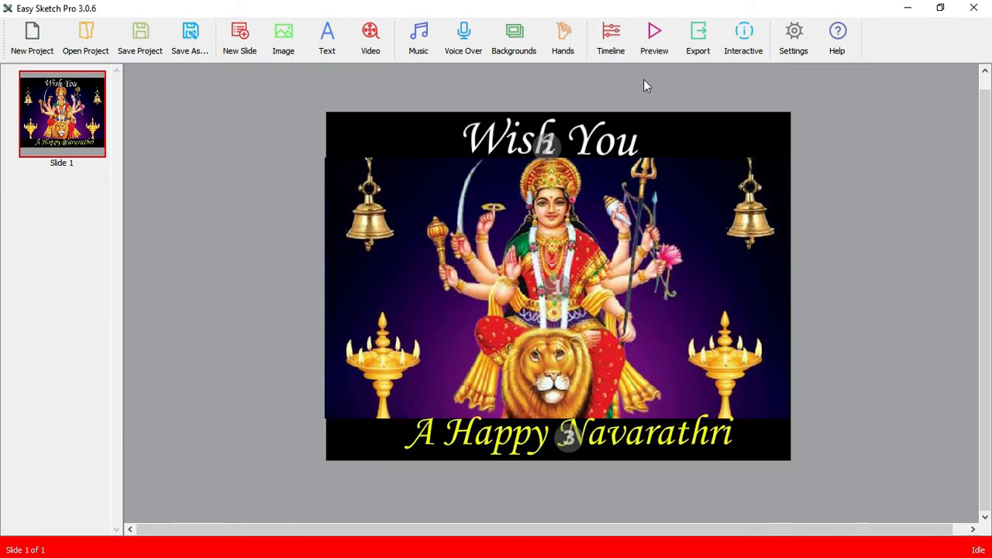
# Step: Add the library track HW-orch-F4-fl-4-23.mp3 as background music with the volume at its minimum and looping off
pyautogui.click(416, 46)
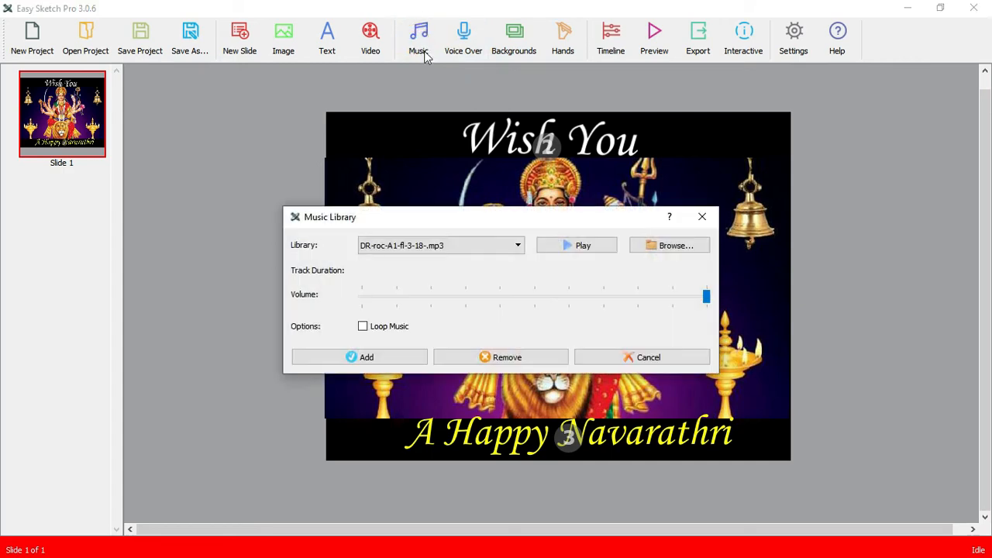
pyautogui.click(517, 244)
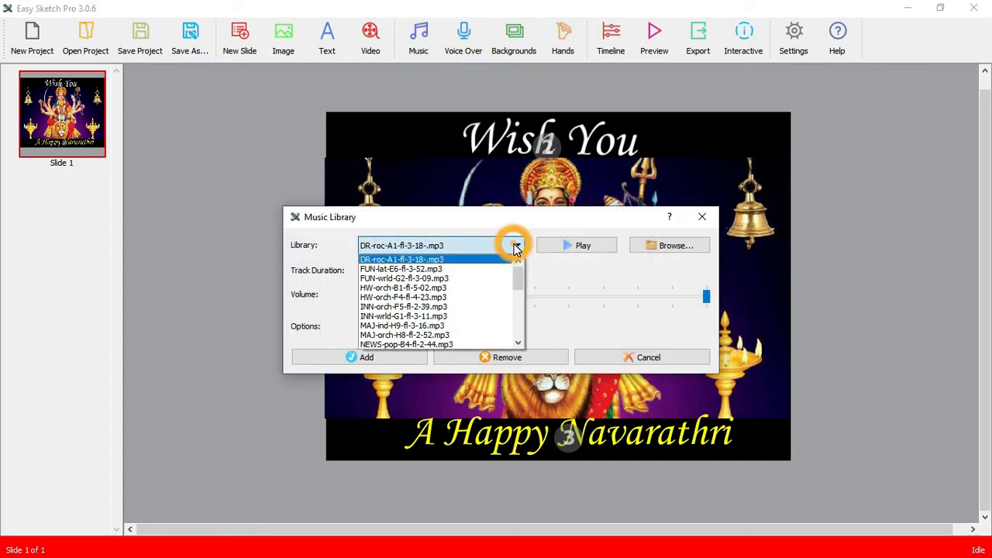
pyautogui.click(443, 298)
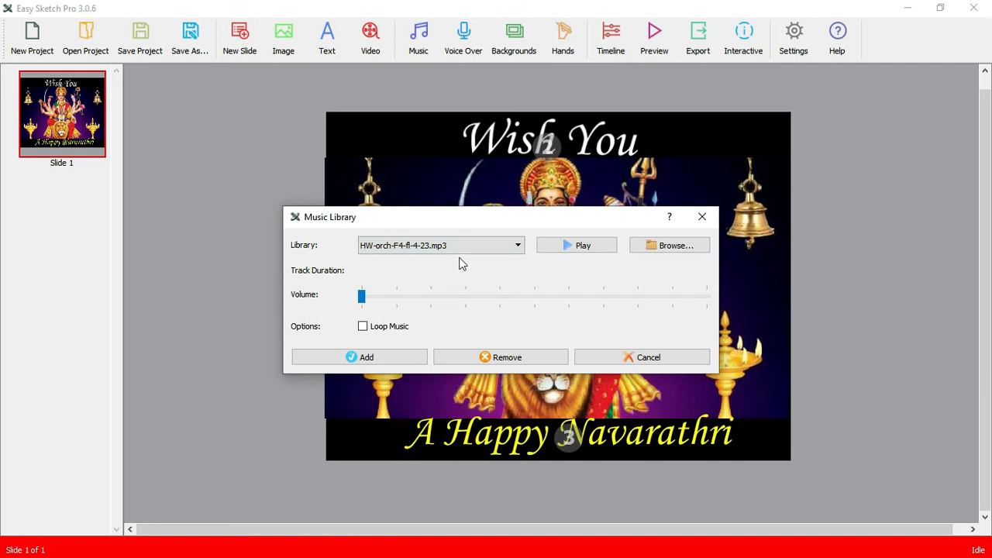
pyautogui.click(377, 364)
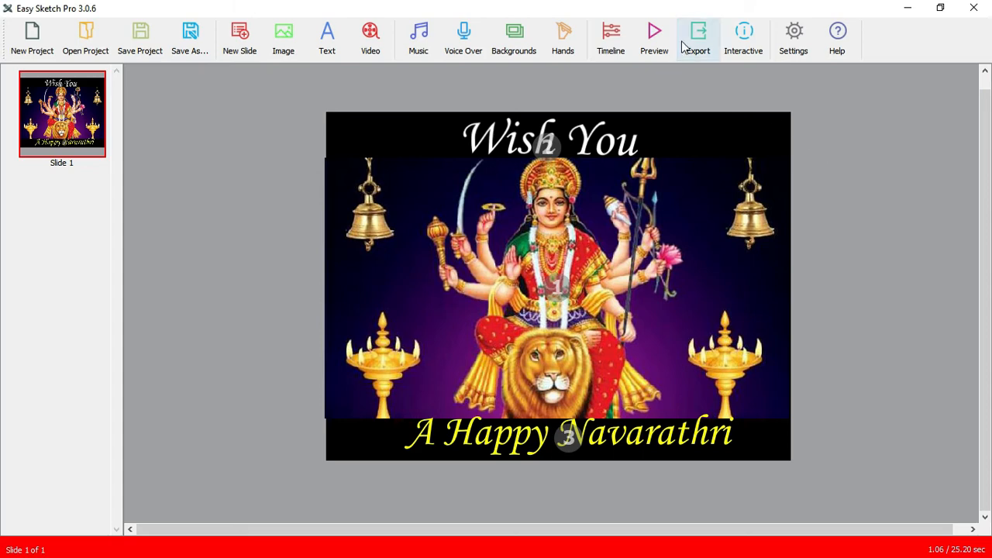
# Step: Preview the hand-drawn animation of the greeting slide
pyautogui.click(655, 38)
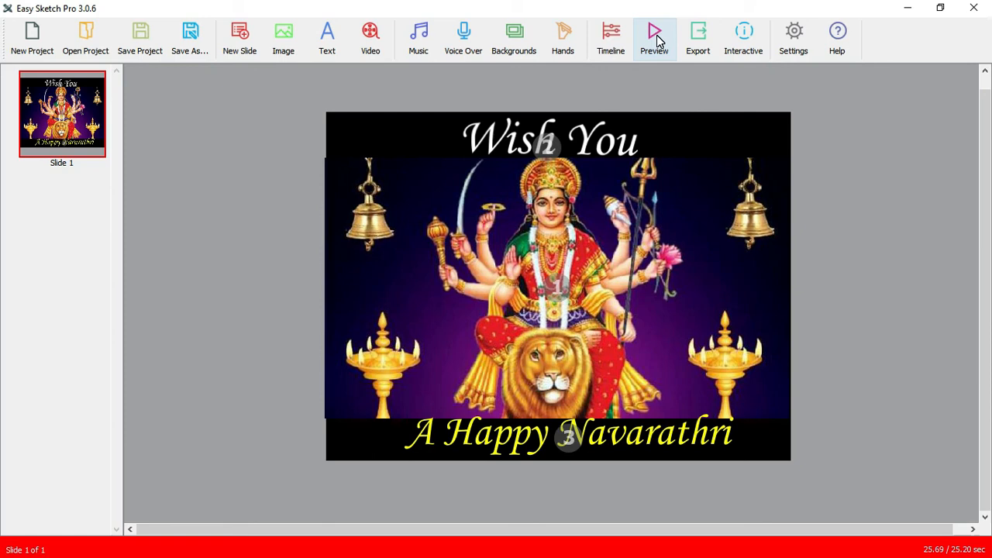
pyautogui.click(653, 50)
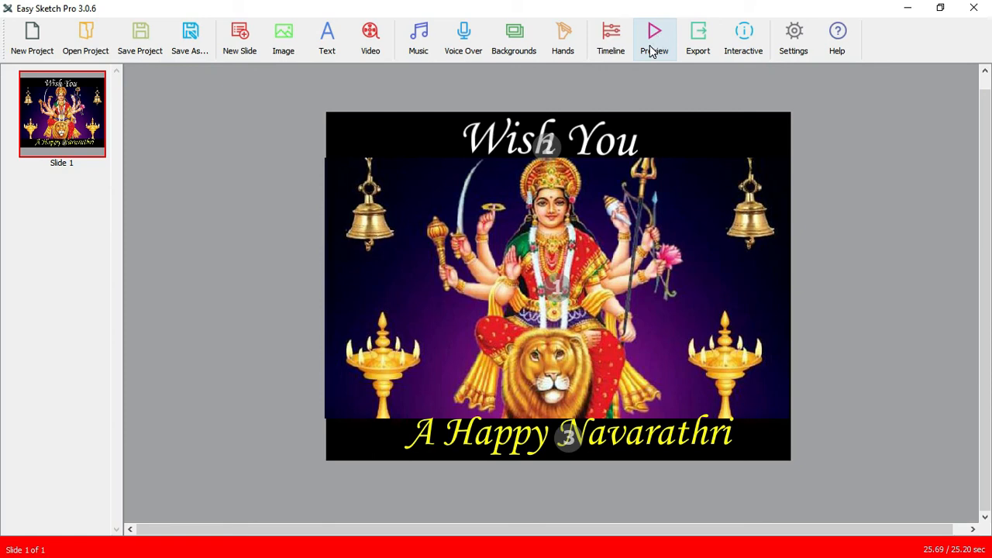